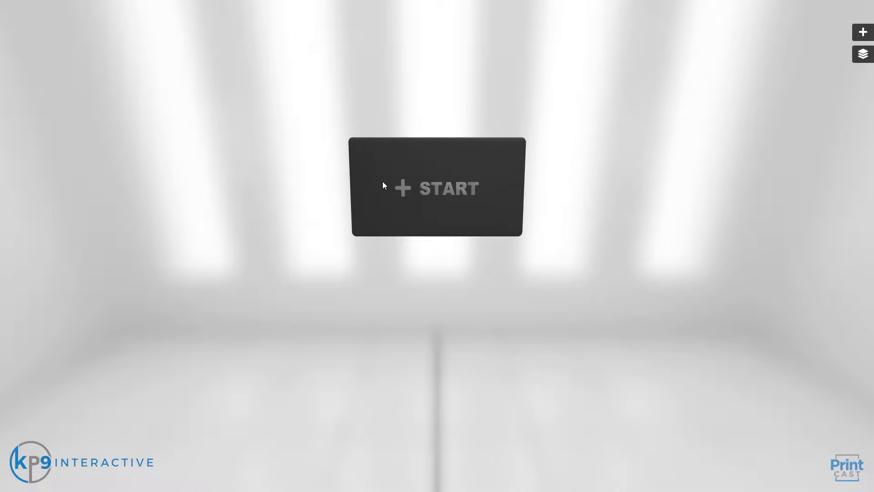
Step: Create a new cast titled 'LinkedIn' and upload Flyer 19.jpg as its target image
left_click(436, 192)
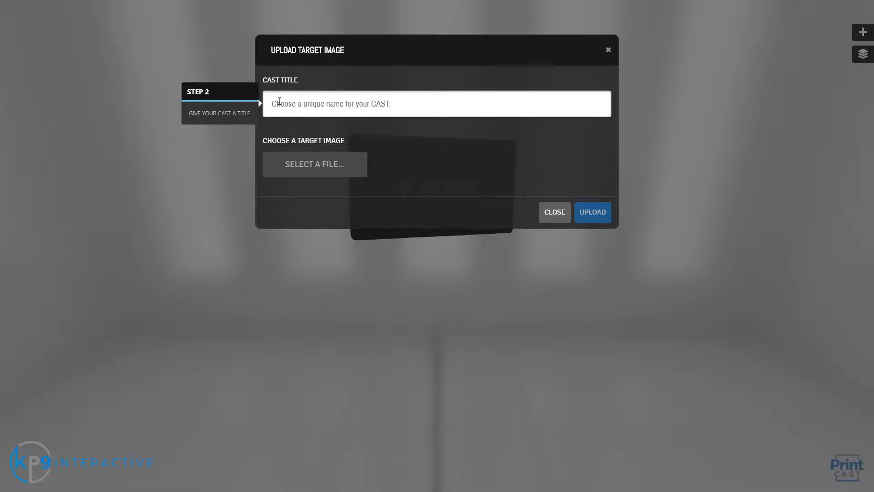
left_click(280, 102)
type("LinkedIn")
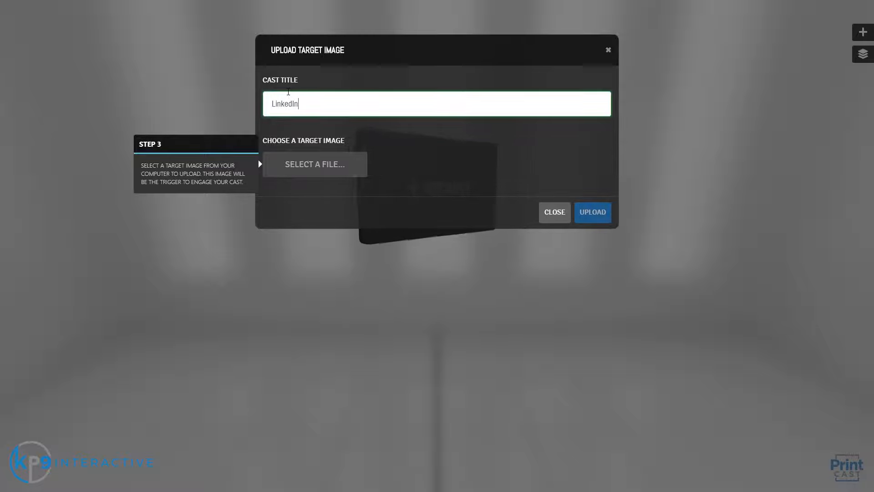
left_click(317, 166)
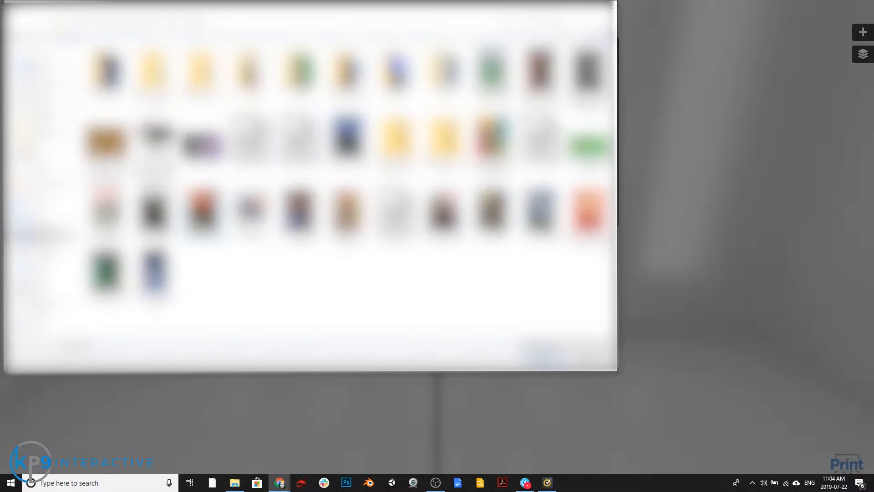
double_click(201, 209)
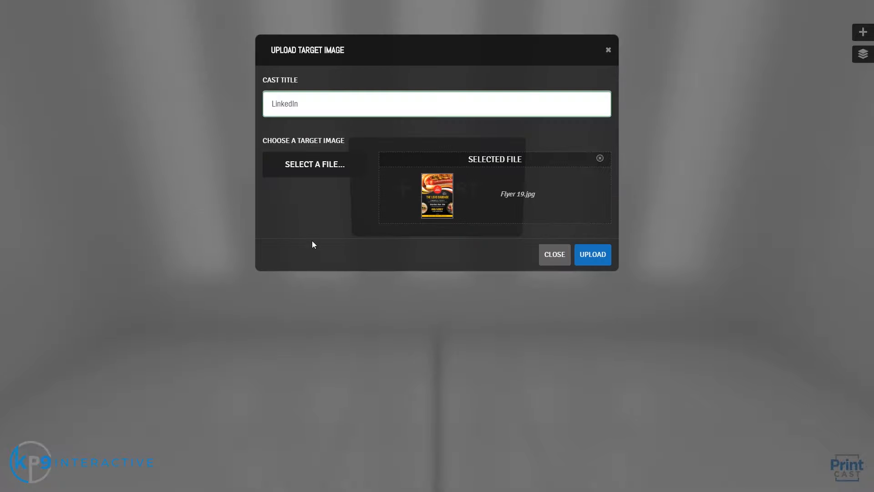
left_click(583, 258)
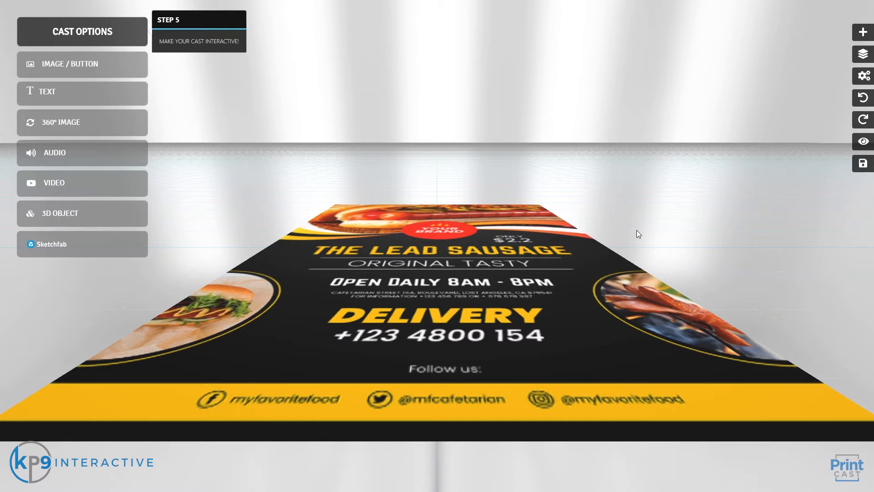
Step: Zoom and orbit around the Lead Sausage flyer, then bring up the Sketchfab model import
scroll(529, 264, "down", 3)
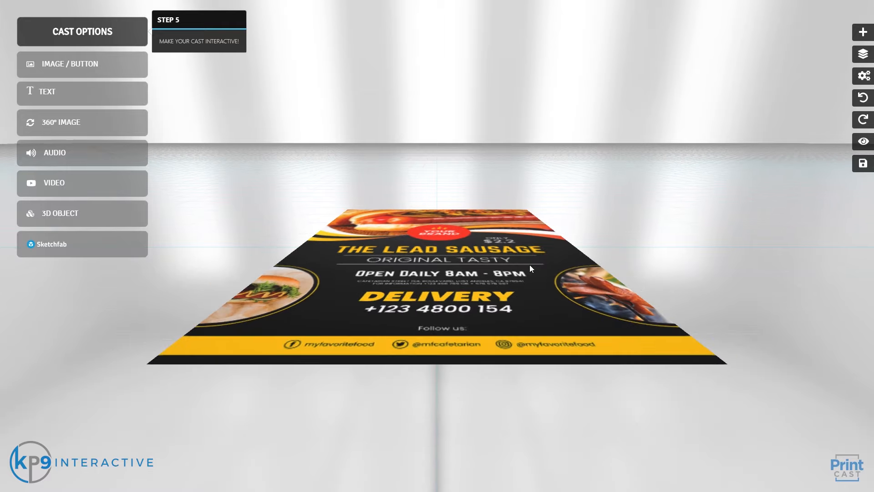
left_click_drag(526, 270, 487, 307)
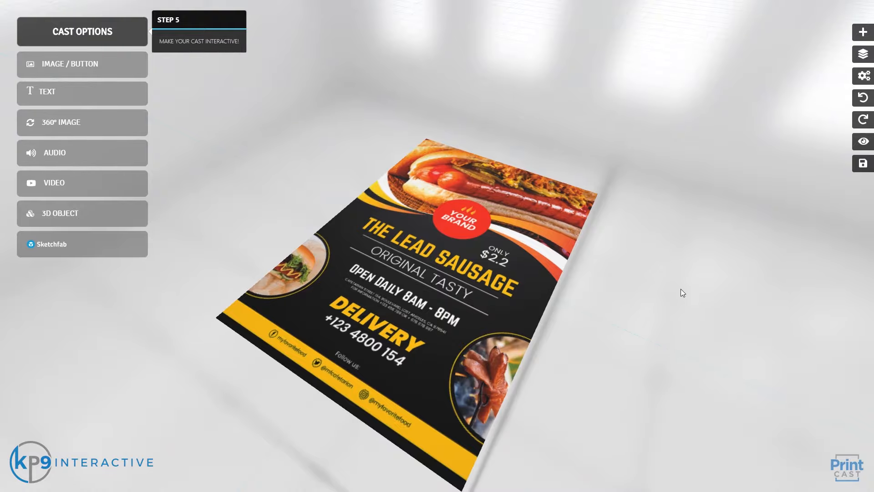
left_click_drag(681, 288, 693, 249)
left_click_drag(699, 286, 719, 308)
scroll(719, 308, "up", 1)
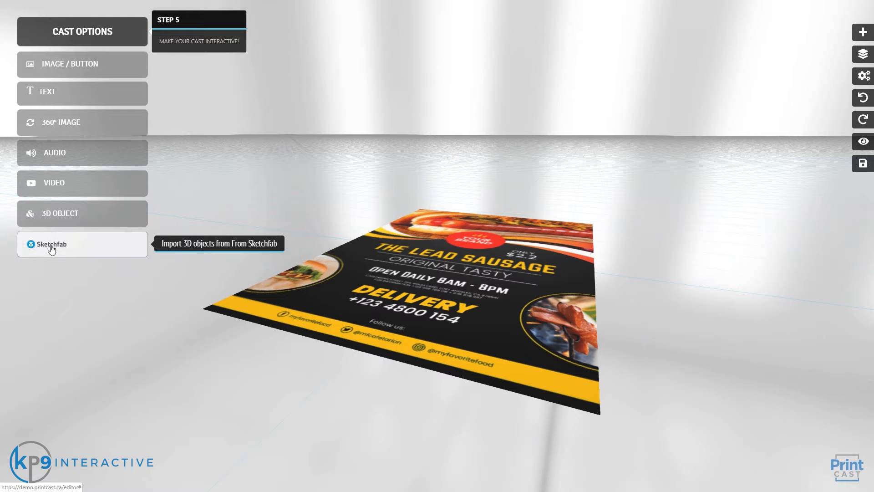
left_click(83, 250)
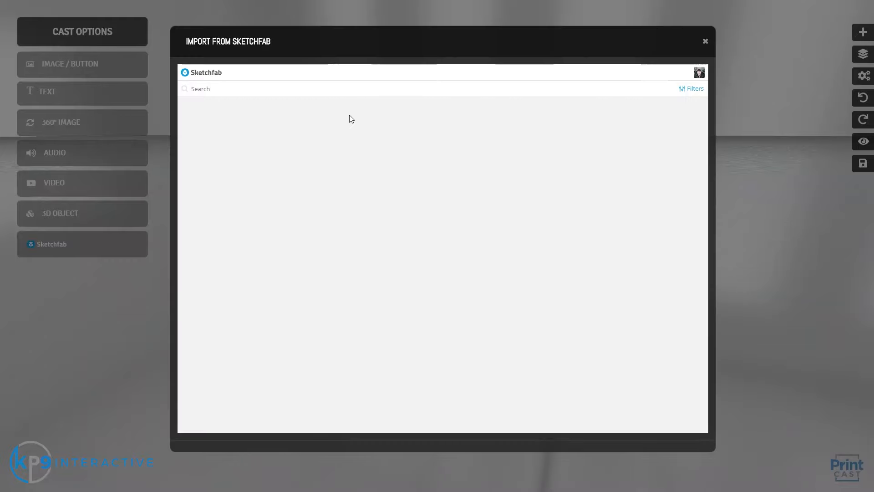
Step: Search Sketchfab for 'Sausage Dog', filter to animated models, and import the Sausage Dog model
left_click(232, 94)
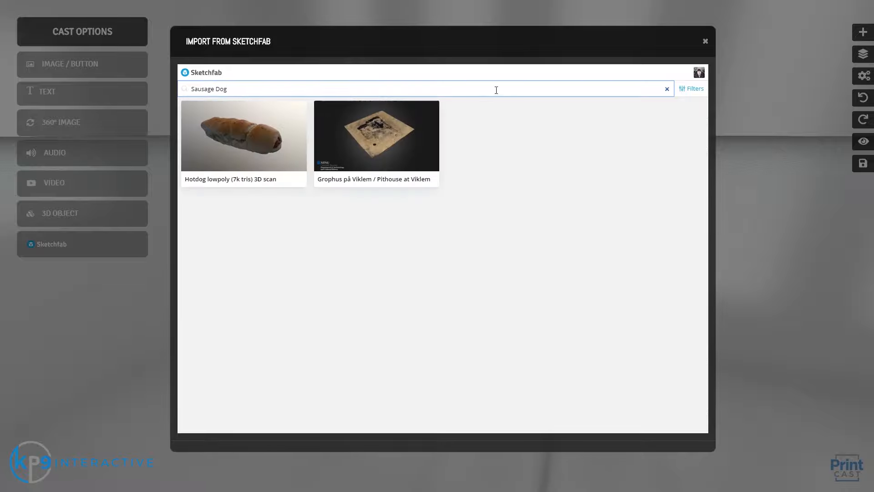
left_click(687, 91)
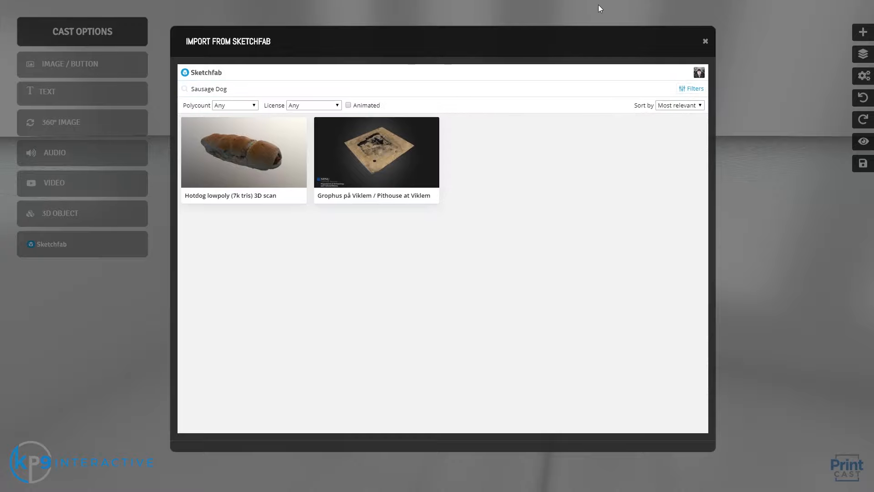
left_click(348, 105)
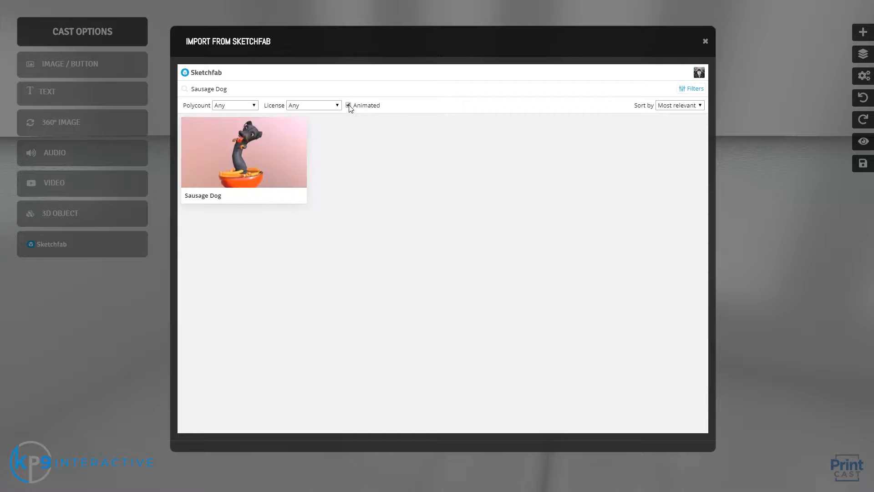
left_click(251, 157)
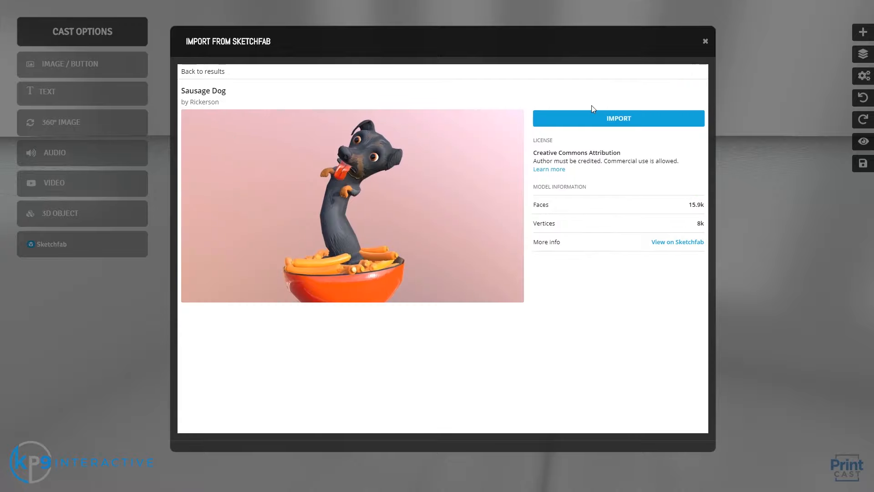
left_click(616, 118)
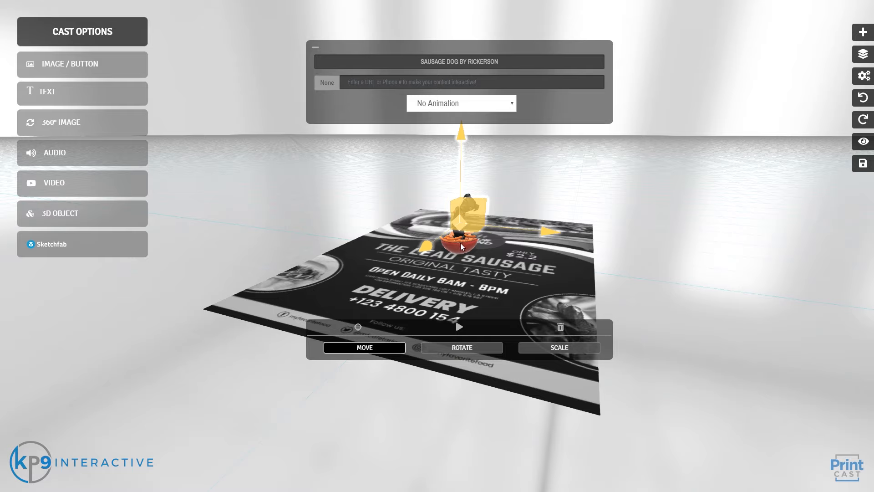
Step: Set the Sausage Dog model's animation to Take 001
left_click(316, 47)
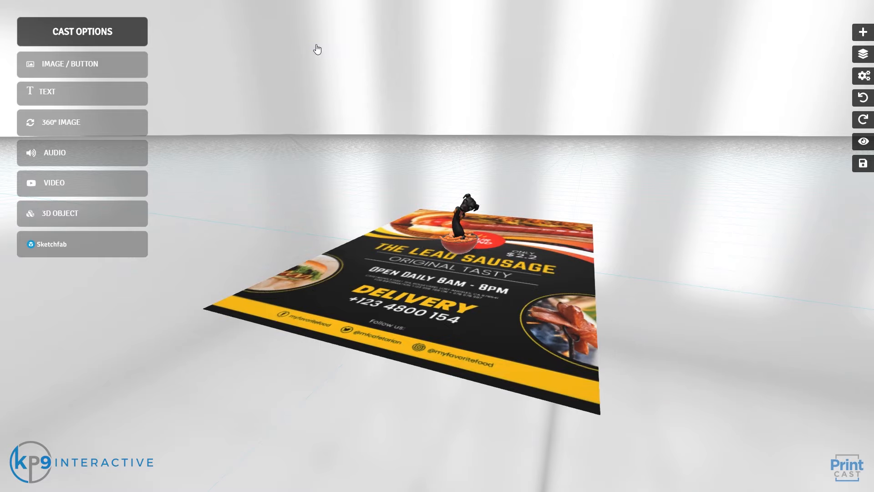
left_click(457, 241)
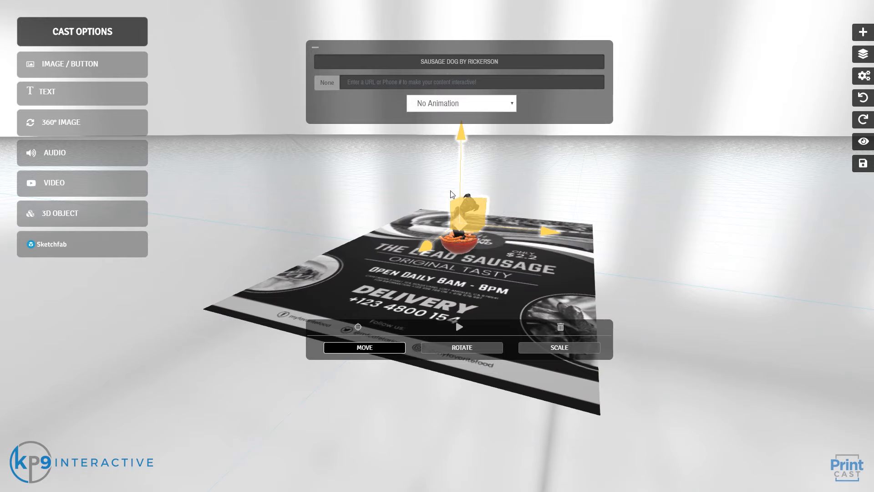
left_click(438, 104)
left_click(438, 108)
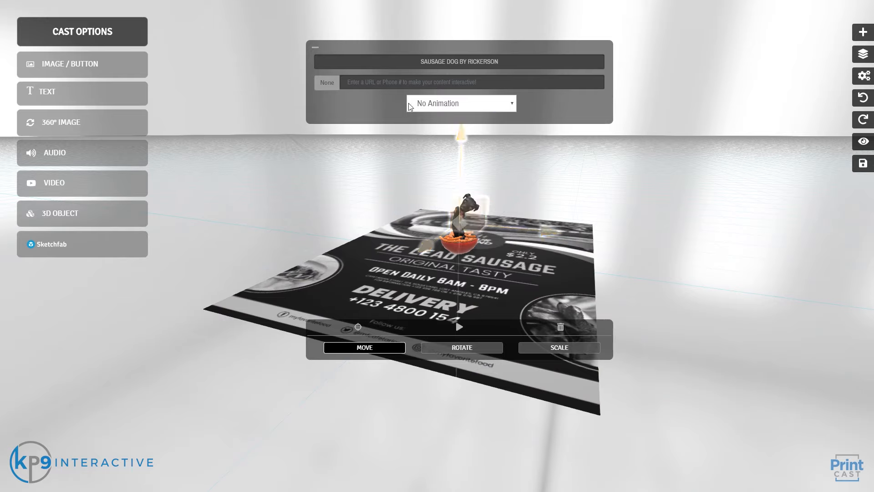
left_click(422, 104)
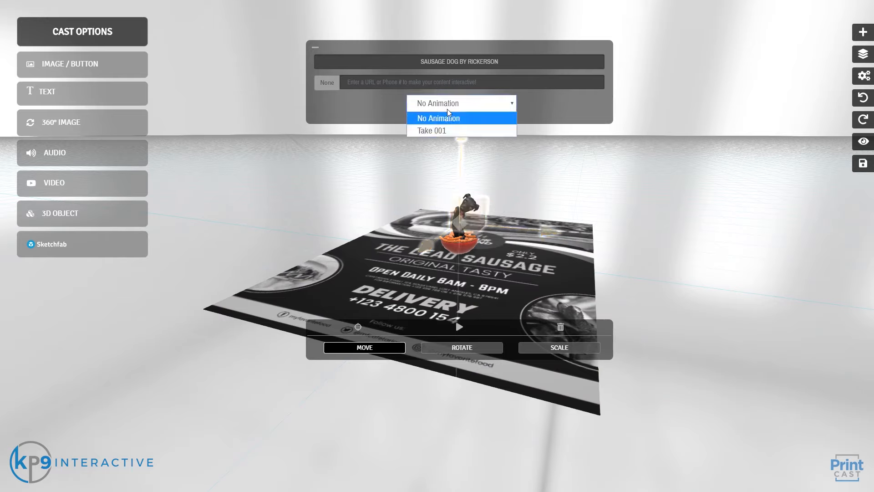
left_click(434, 130)
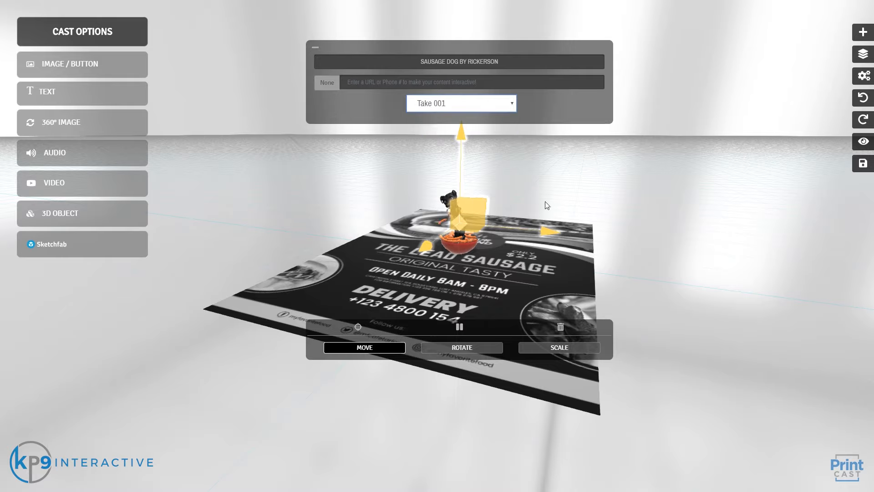
Step: Deselect the dog, orbit around the flyer, and reselect the dog model
left_click(316, 48)
scroll(355, 168, "up", 3)
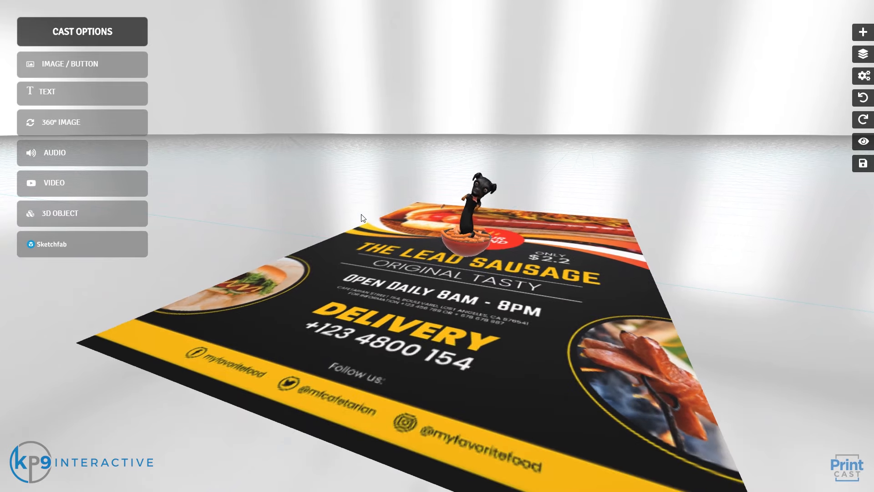
left_click_drag(363, 218, 465, 235)
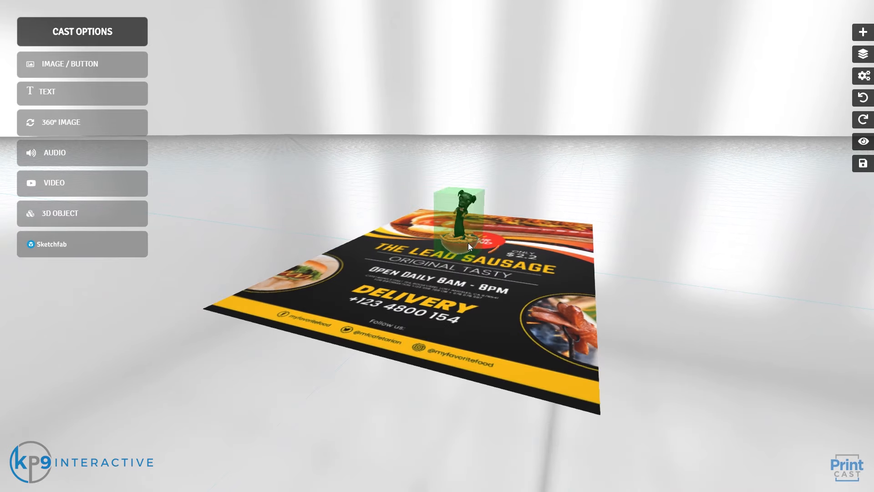
left_click(463, 230)
Step: Enlarge the dog model with the resize tool, then switch it to move mode
left_click(558, 347)
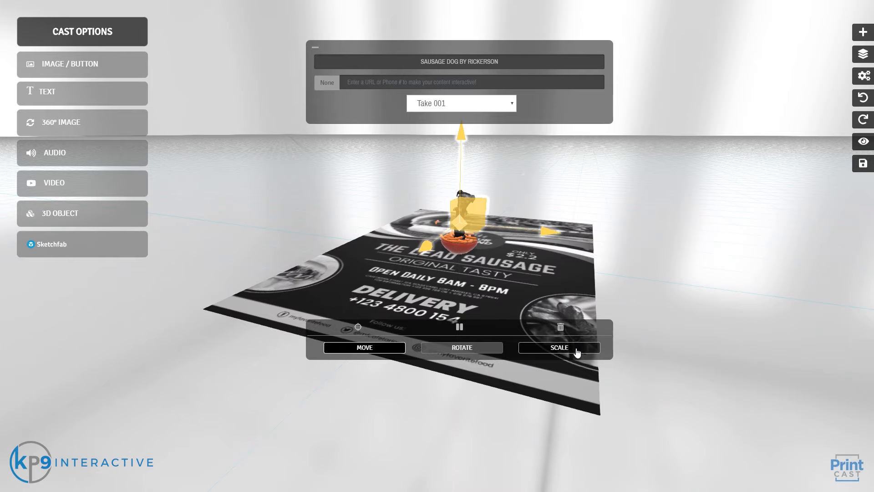
mouse_move(555, 234)
left_mouse_down()
mouse_move(588, 236)
mouse_move(556, 237)
mouse_move(564, 239)
left_mouse_up()
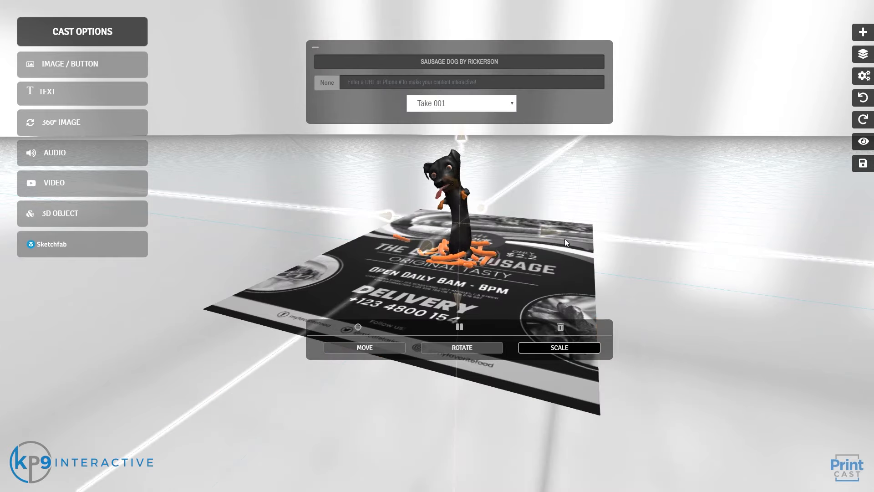
left_click(400, 348)
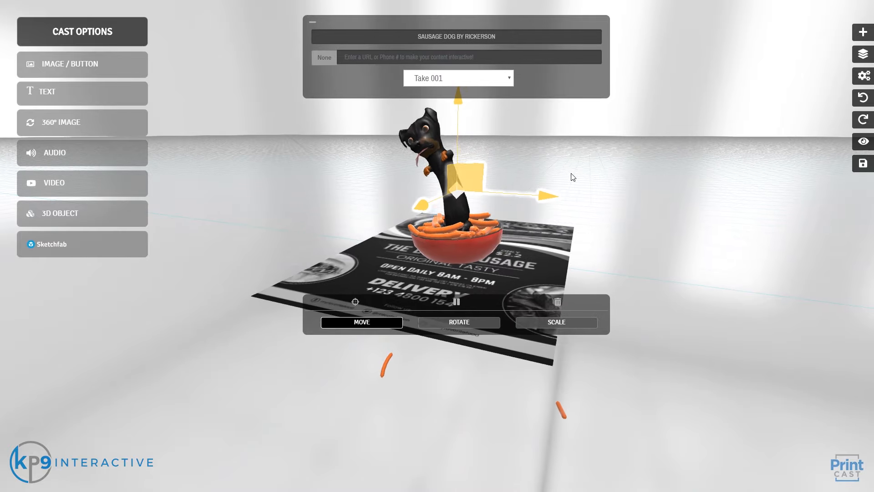
Step: Orbit around the flyer and dog, including a front-on view of the flyer
left_click_drag(656, 232, 309, 239)
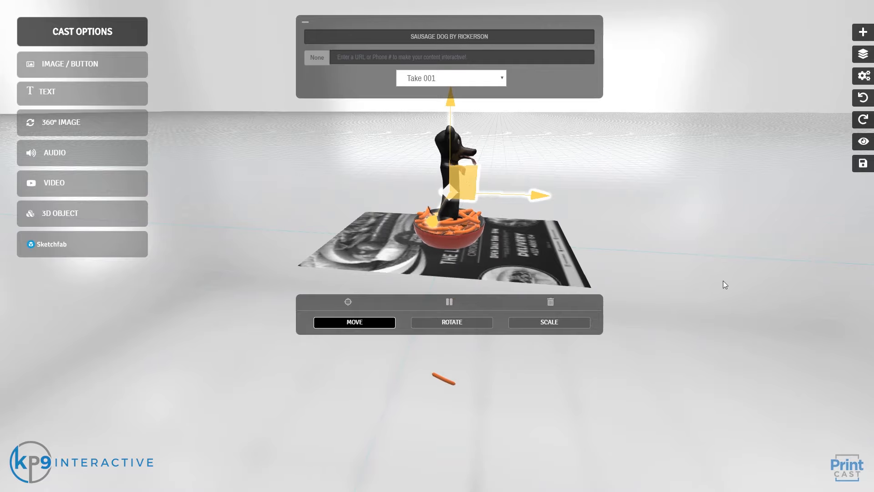
left_click_drag(722, 280, 513, 147)
left_click(358, 63)
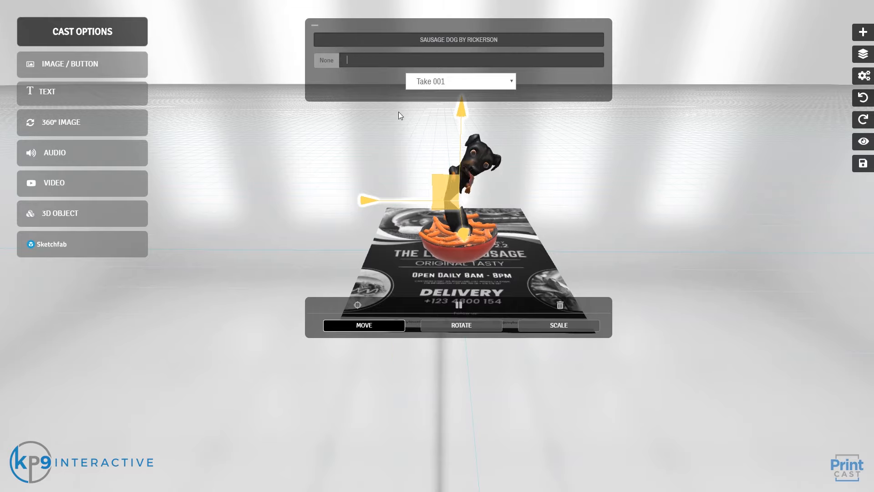
left_click_drag(643, 225, 627, 223)
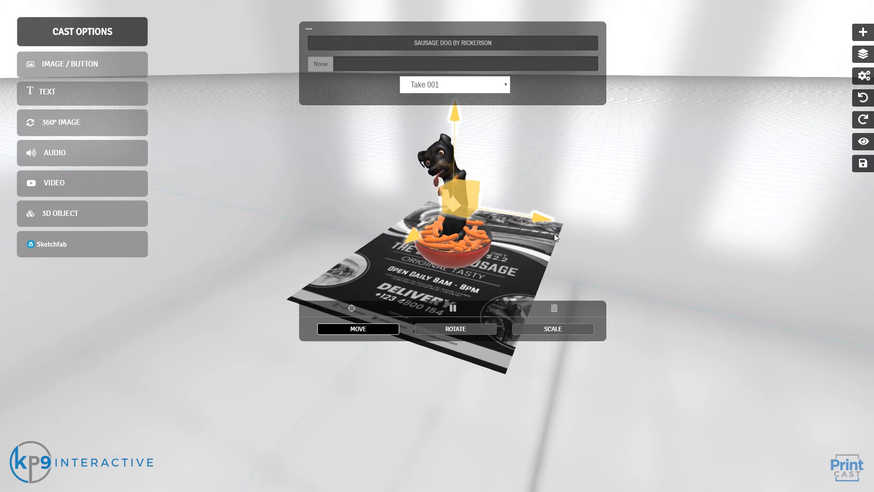
Step: Save the cast with the user's name and e-mail, activate it, and dismiss the Email Sent confirmation
left_click(862, 166)
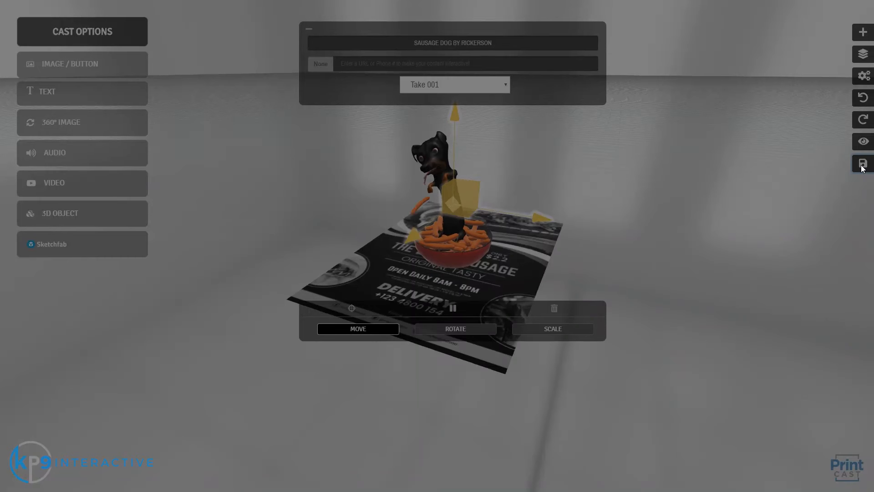
left_click(441, 109)
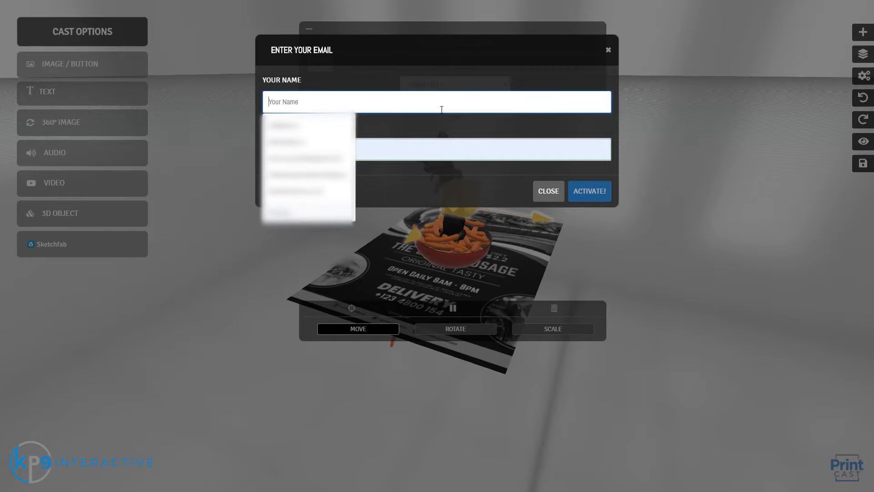
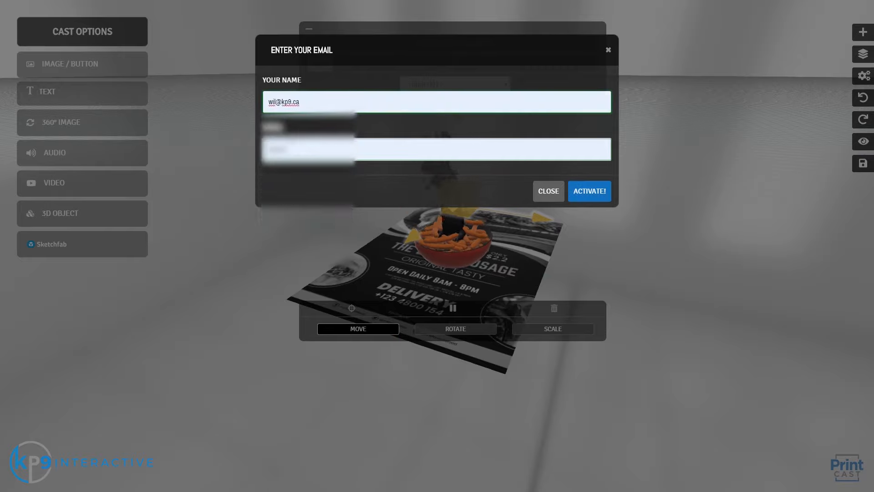
key("ctrl+a")
type("Wil")
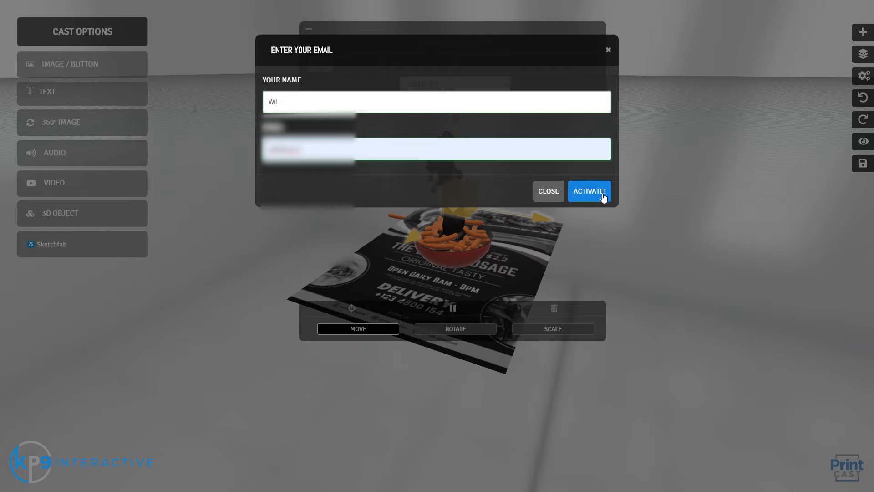
left_click(603, 197)
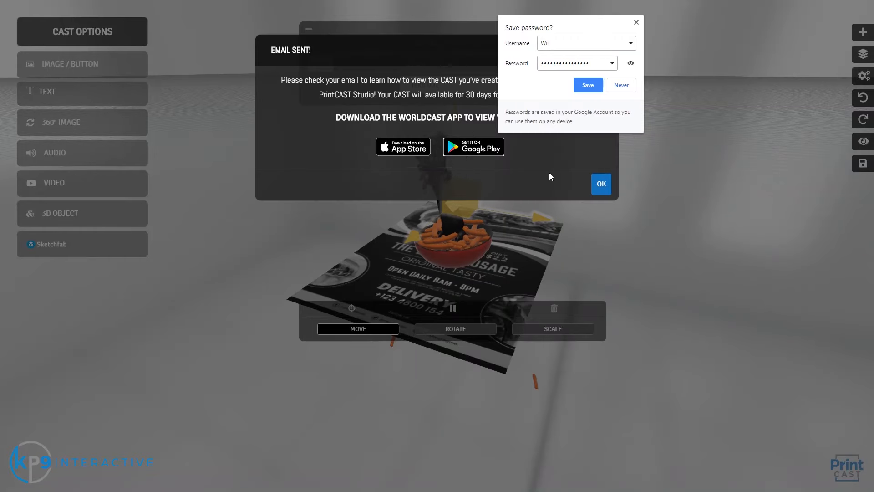
left_click(636, 21)
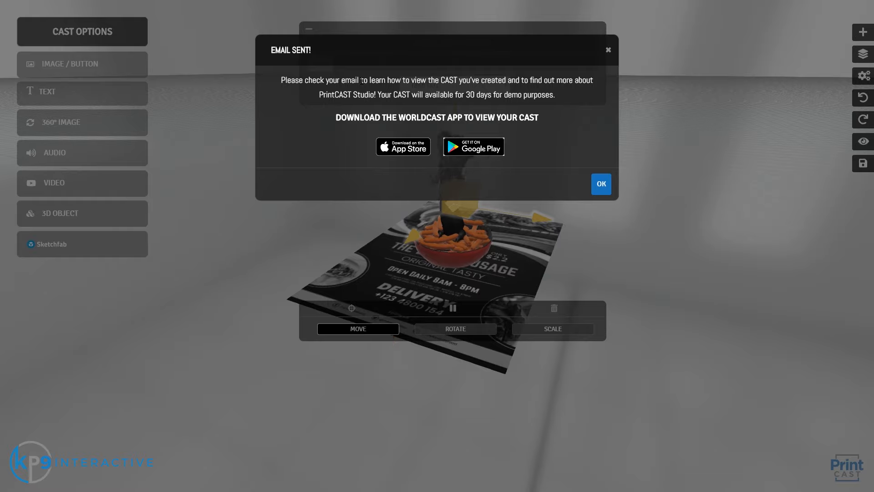
left_click(599, 184)
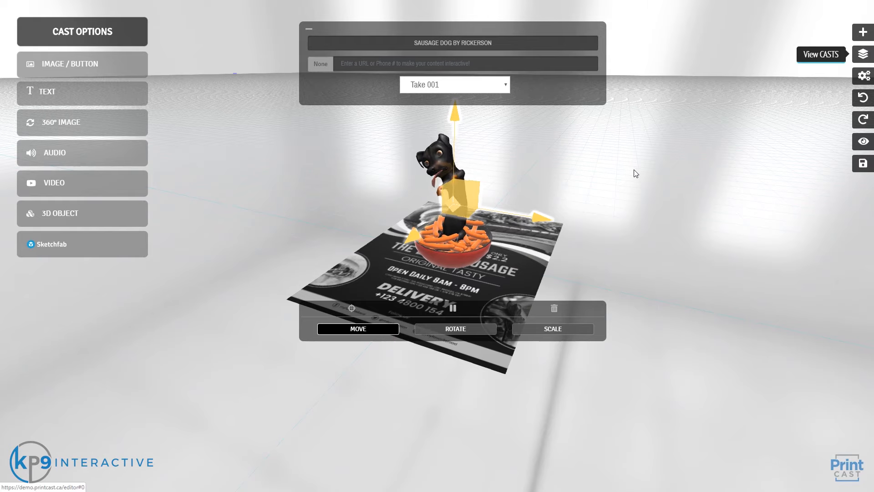
Step: Open the saved casts list, expand the business card cast, and load it
left_click(856, 54)
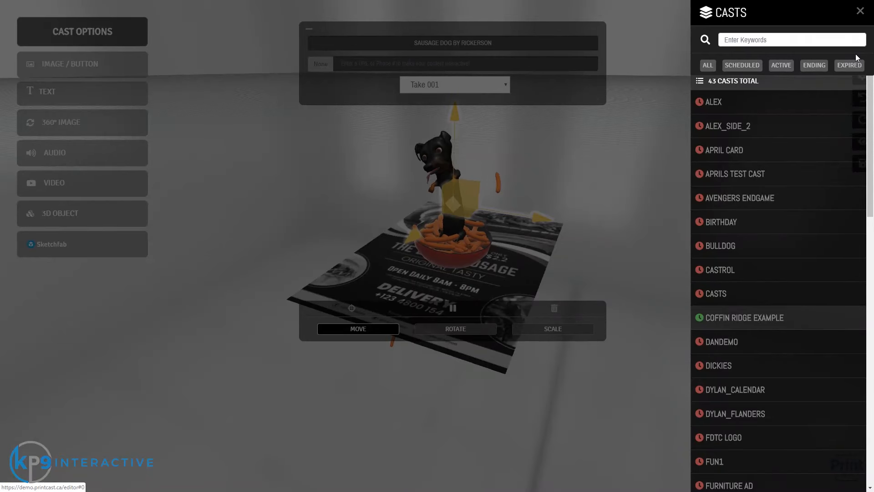
left_click(859, 14)
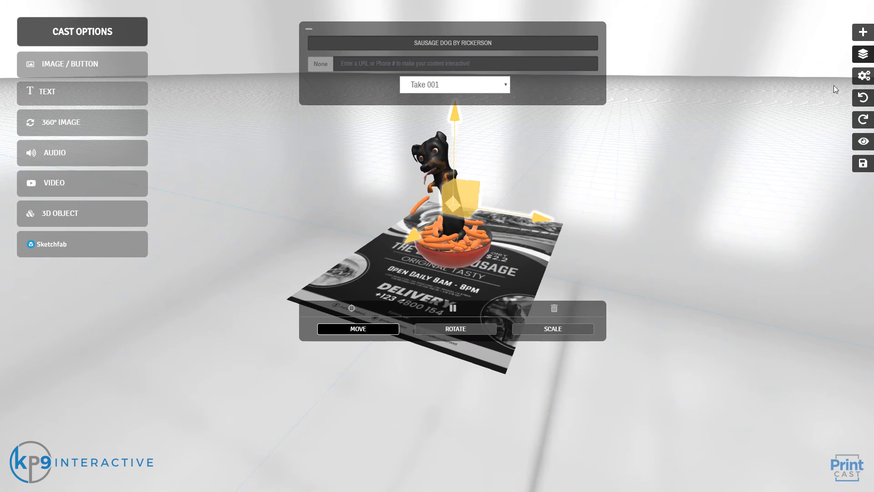
left_click(861, 54)
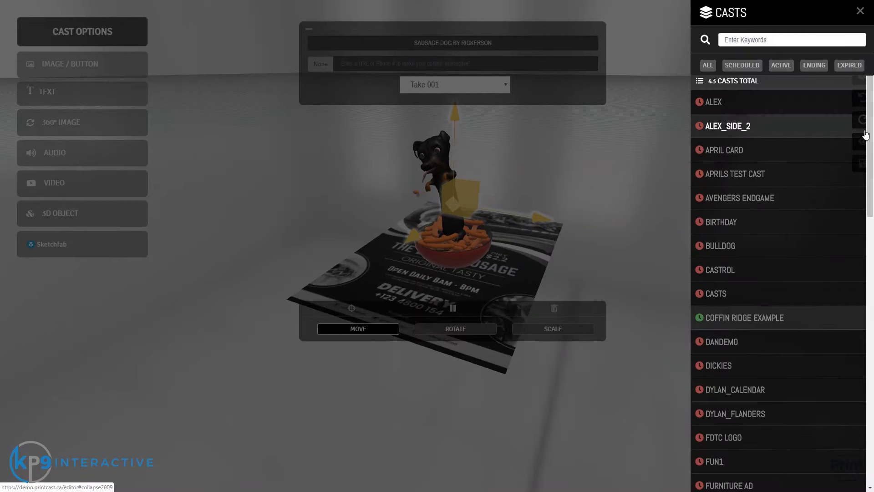
scroll(857, 399, "down", 14)
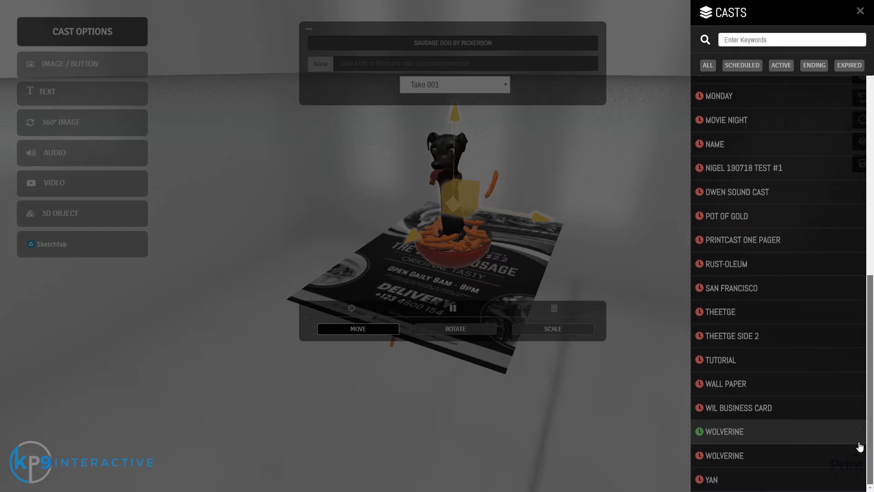
left_click(776, 411)
scroll(771, 424, "down", 3)
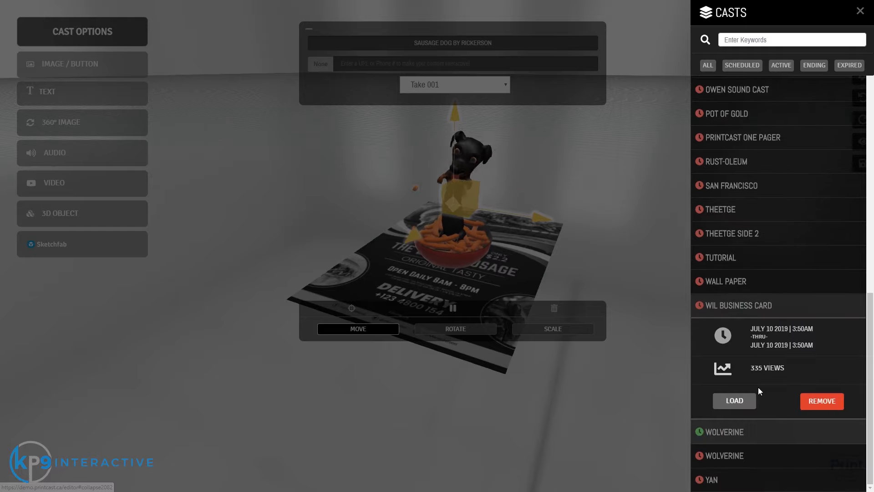
left_click(735, 400)
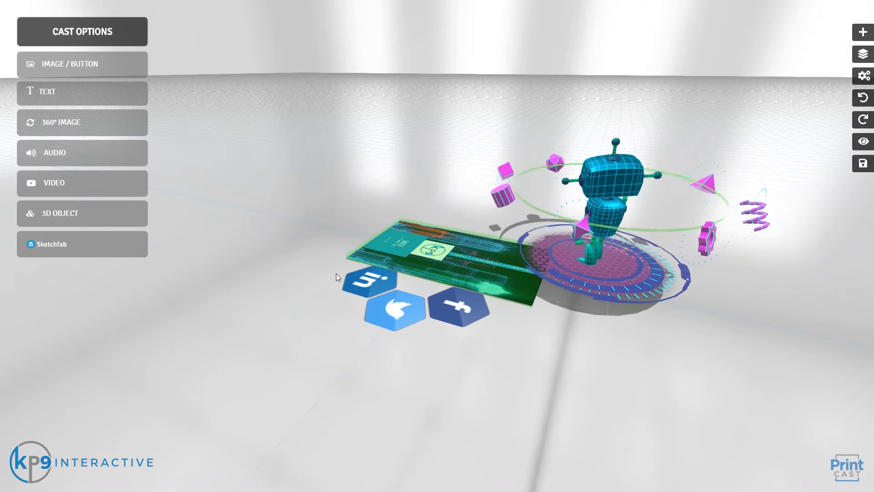
Step: Inspect the Twitter button's link and the video object, and play the robot's animation
left_click_drag(220, 322, 449, 297)
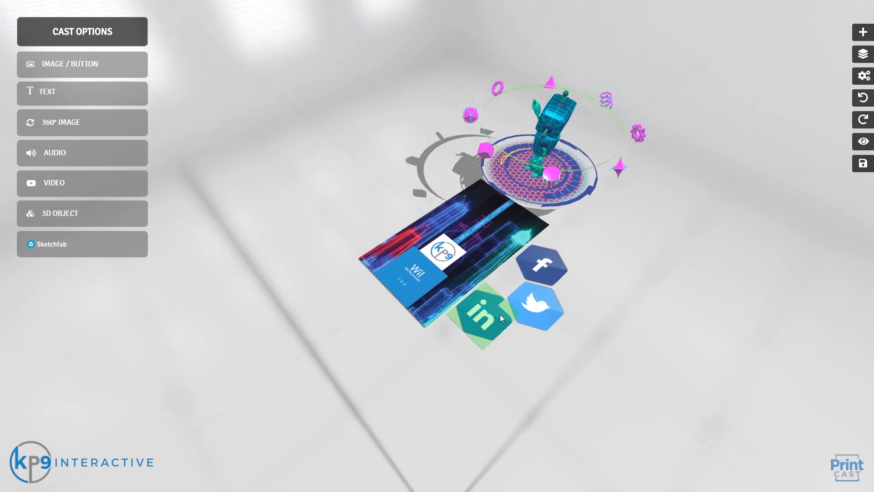
left_click(546, 305)
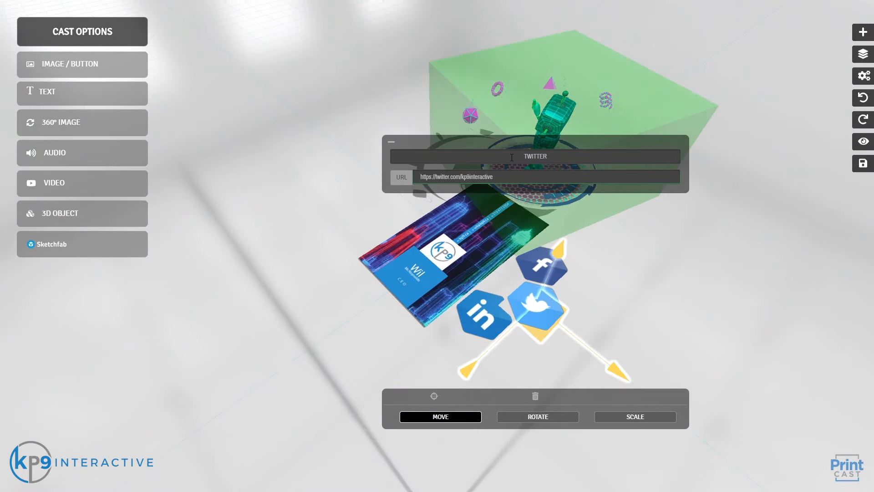
left_click(400, 248)
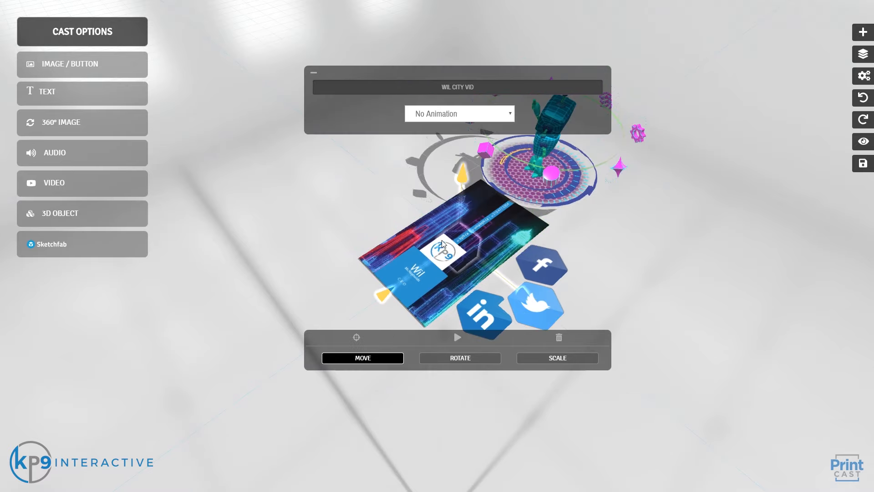
left_click(541, 162)
left_click(548, 302)
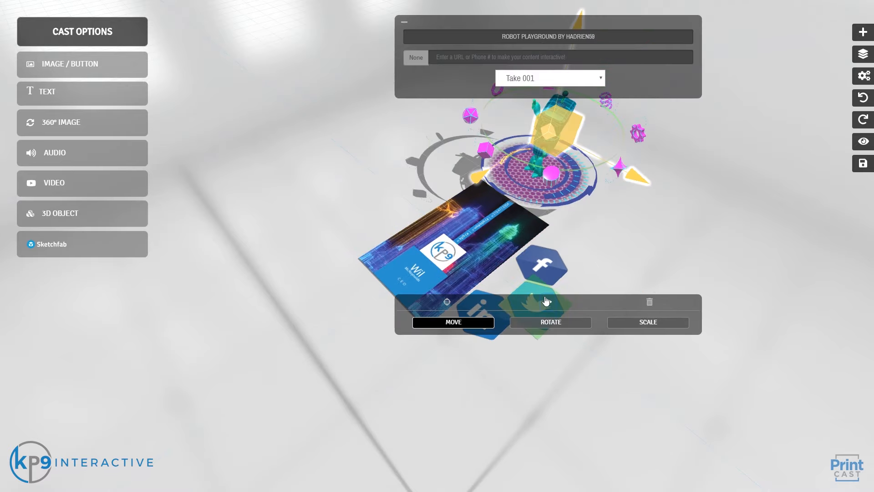
left_click(403, 28)
Step: Turn the view to face the card front-on, select the Facebook button, then start adding a video
left_click_drag(306, 285, 365, 272)
scroll(581, 250, "up", 4)
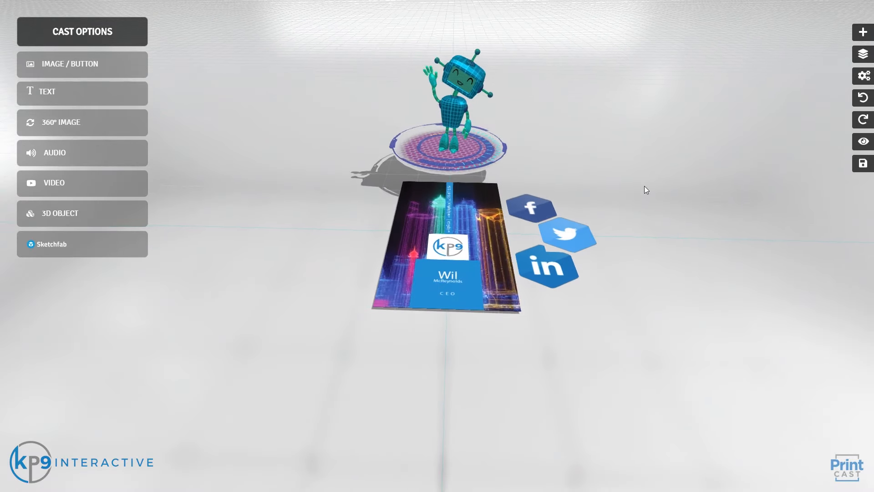
left_click(536, 201)
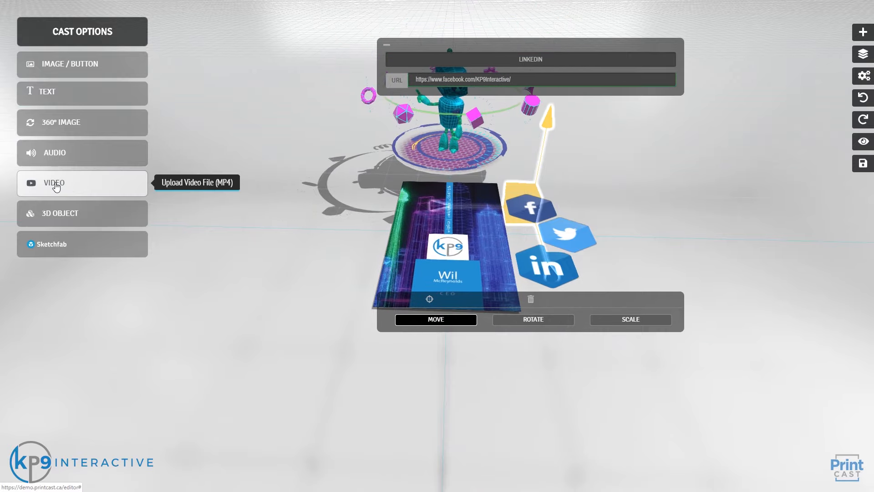
left_click(56, 185)
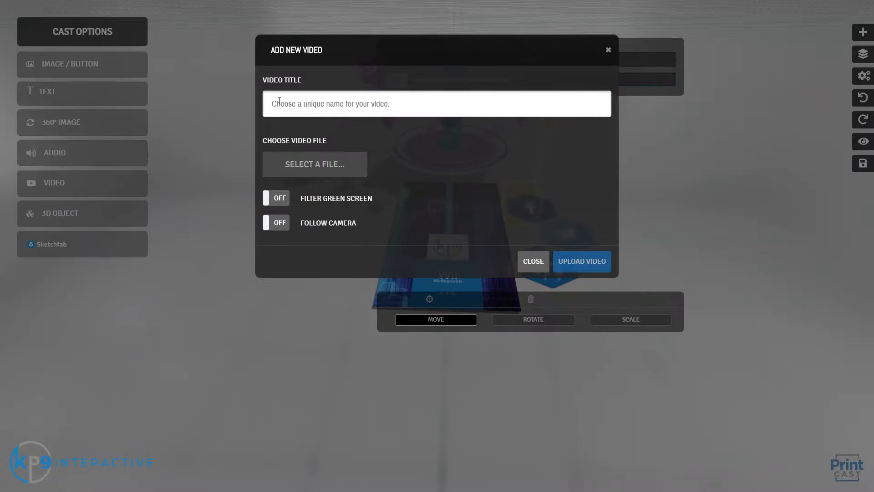
Step: Upload videoplayback.mp4 as a video titled 'Greenscreen' with Filter Green Screen turned on
left_click(327, 97)
type("Greensc")
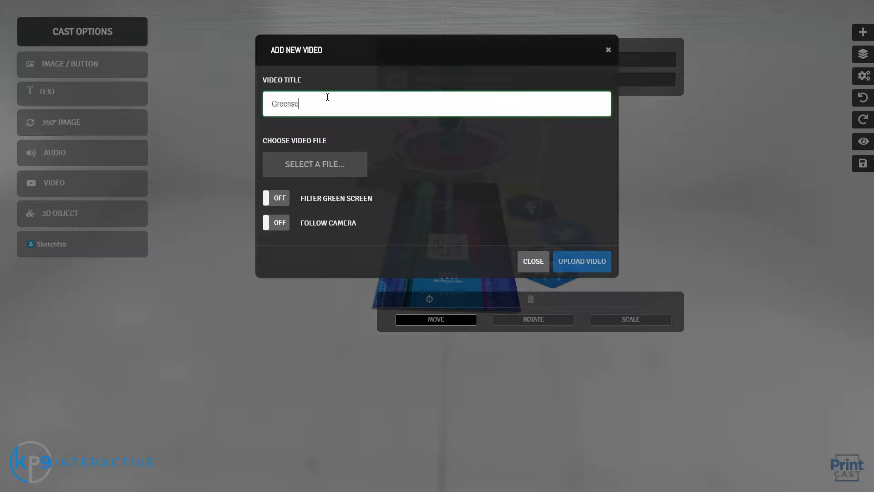
type("reen")
left_click(307, 165)
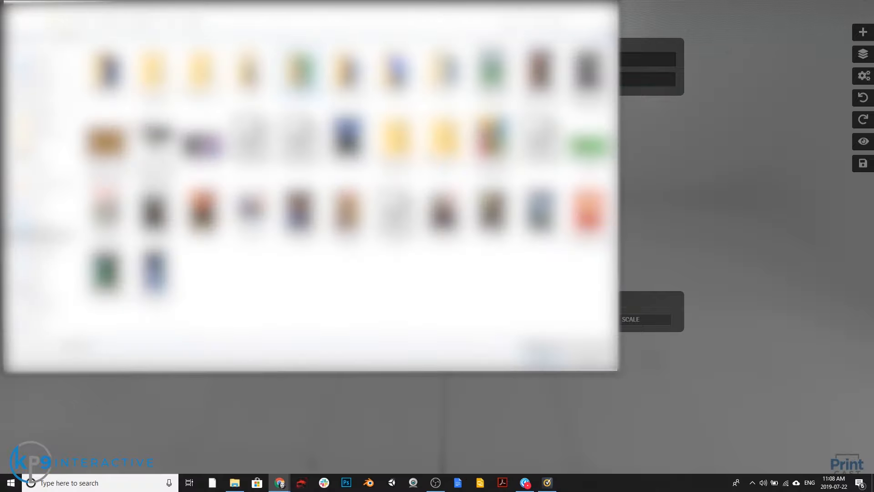
double_click(299, 71)
double_click(253, 77)
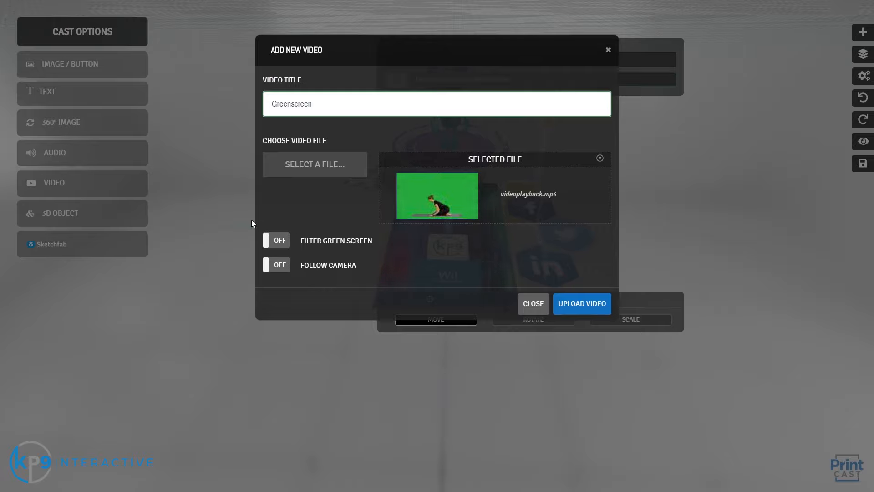
left_click(281, 242)
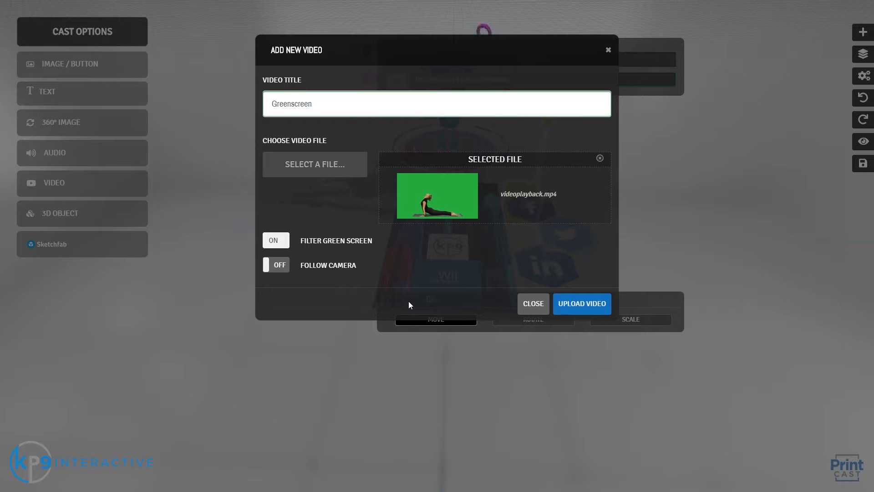
left_click(590, 308)
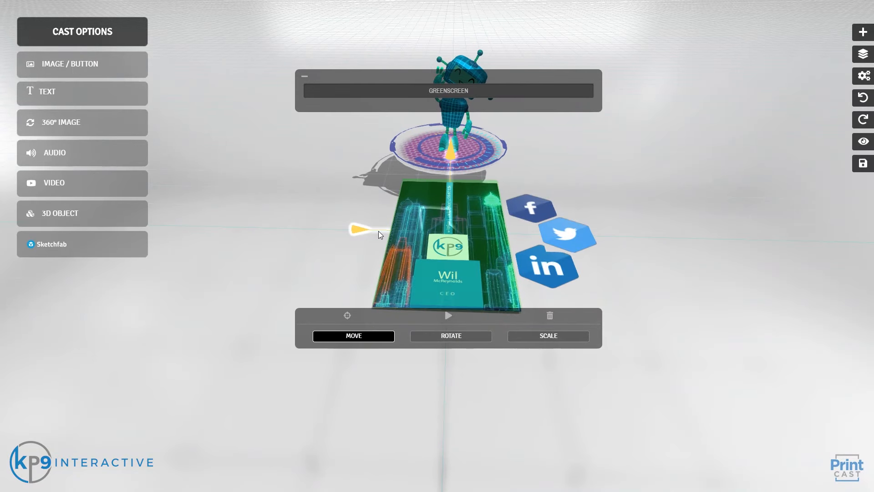
Step: Move the Greenscreen video left of the card and rotate it to stand upright
left_click_drag(373, 230, 272, 220)
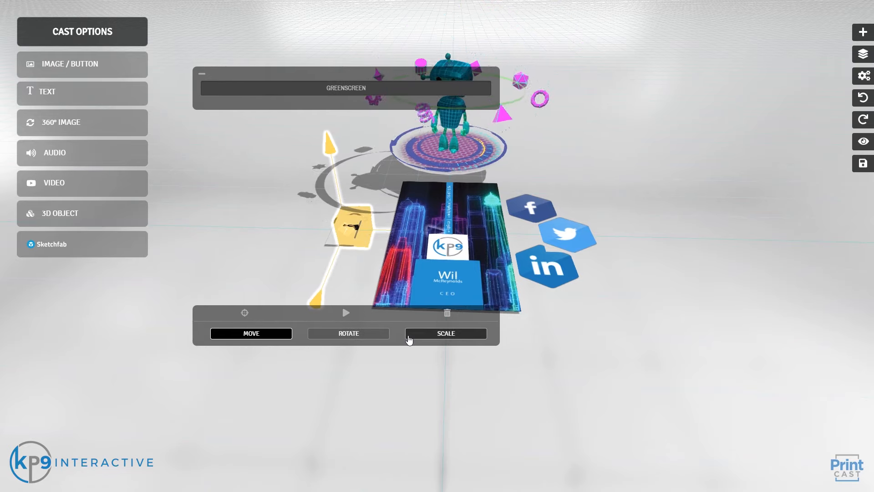
left_click(409, 337)
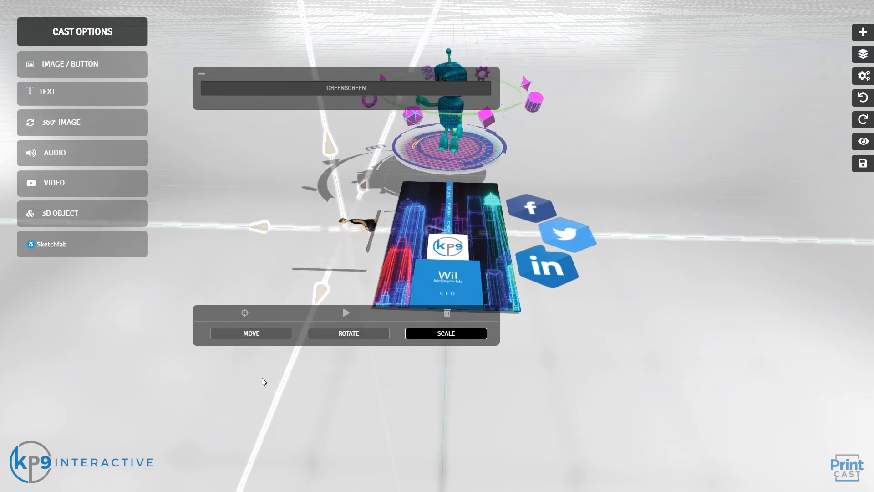
left_click(273, 335)
left_click(331, 335)
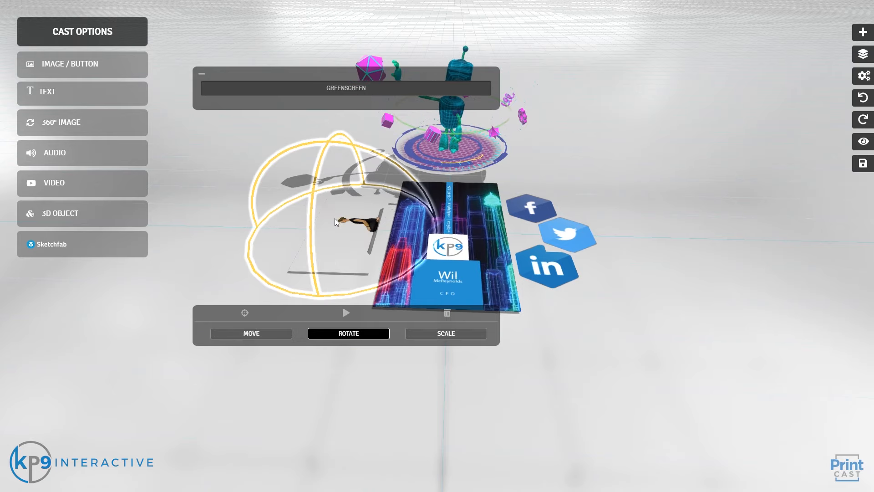
left_click_drag(319, 133, 340, 150)
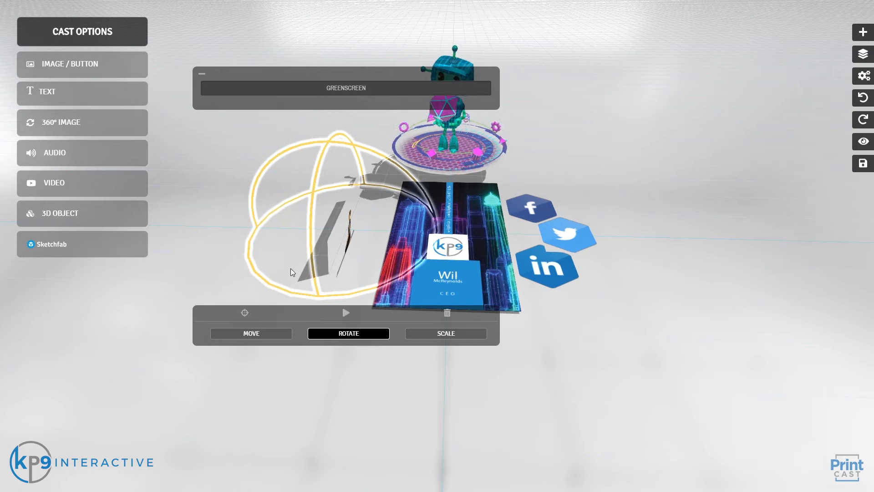
Step: Raise the video slightly, orbit the scene, and play the Greenscreen video
left_click(275, 335)
left_click_drag(331, 180, 329, 132)
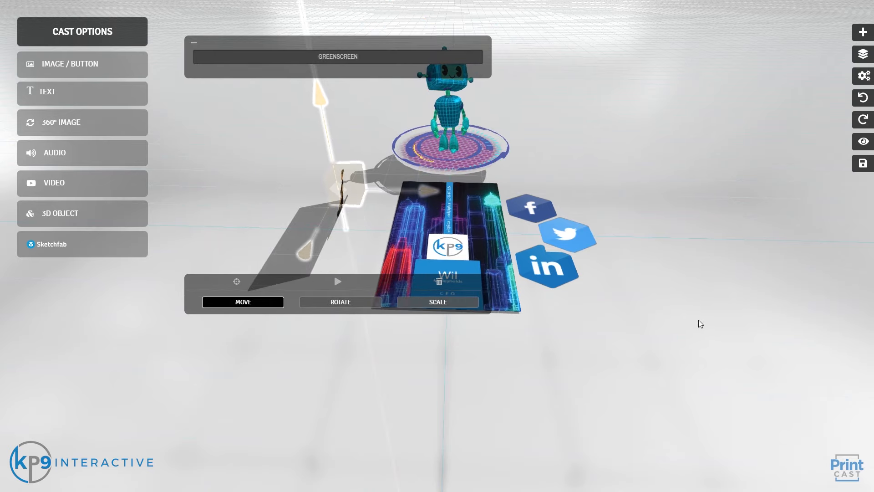
left_click_drag(700, 323, 619, 307)
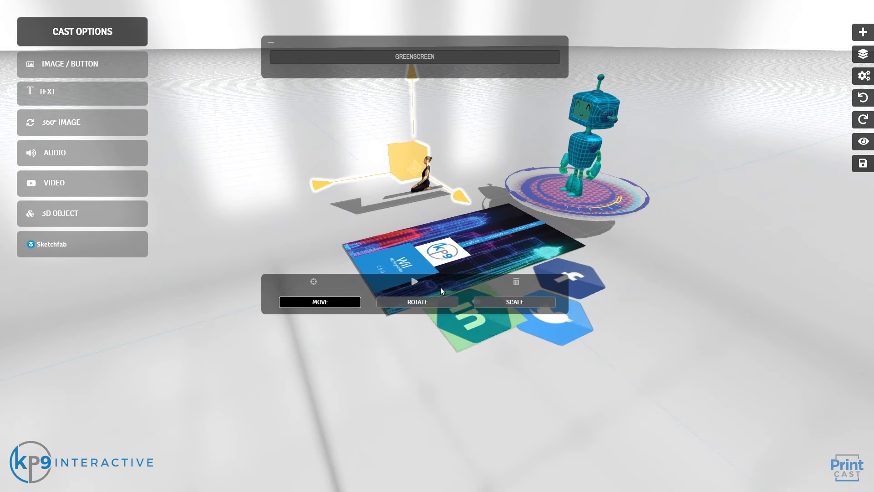
left_click(441, 287)
Step: Place the Greenscreen figure on the card, move the WIL CITY VID plane up and back, and open cast properties
left_click_drag(695, 308, 469, 202)
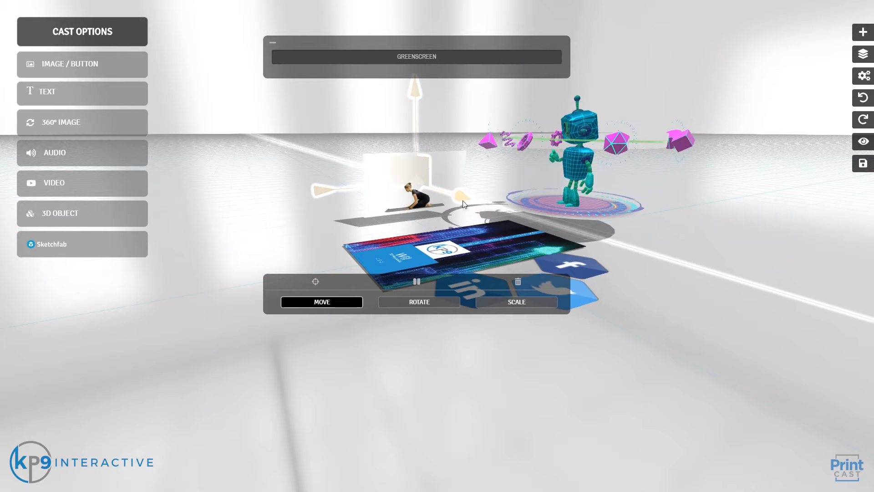
left_click_drag(457, 198, 667, 334)
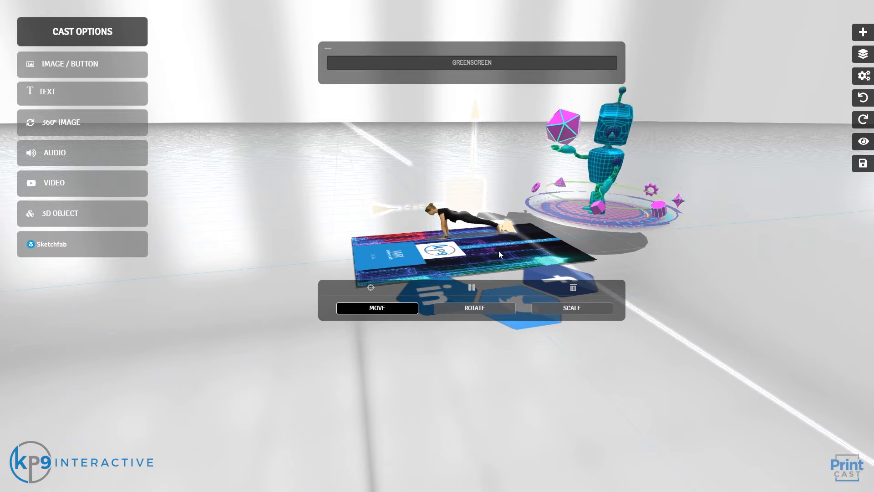
left_click(409, 267)
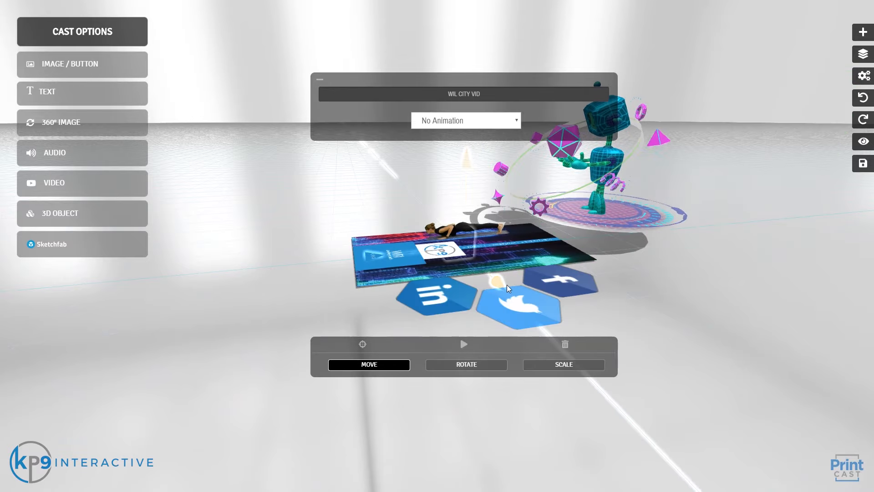
left_click_drag(504, 283, 475, 217)
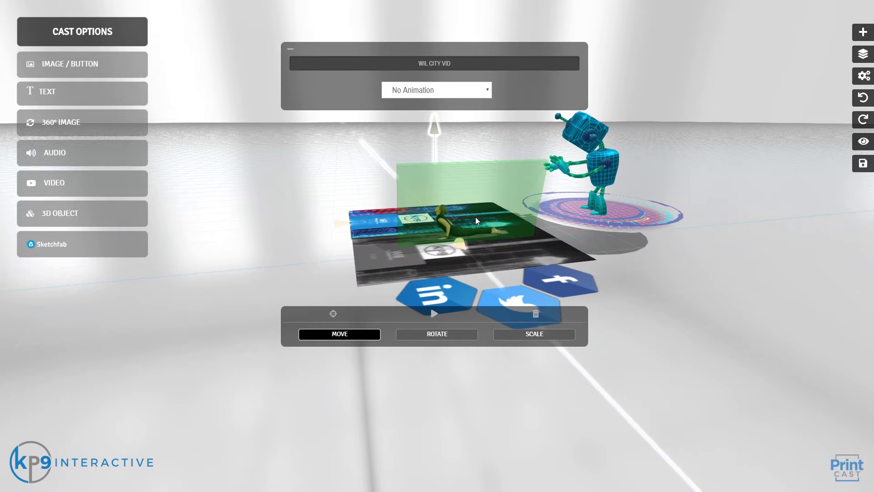
left_click_drag(307, 277, 419, 258)
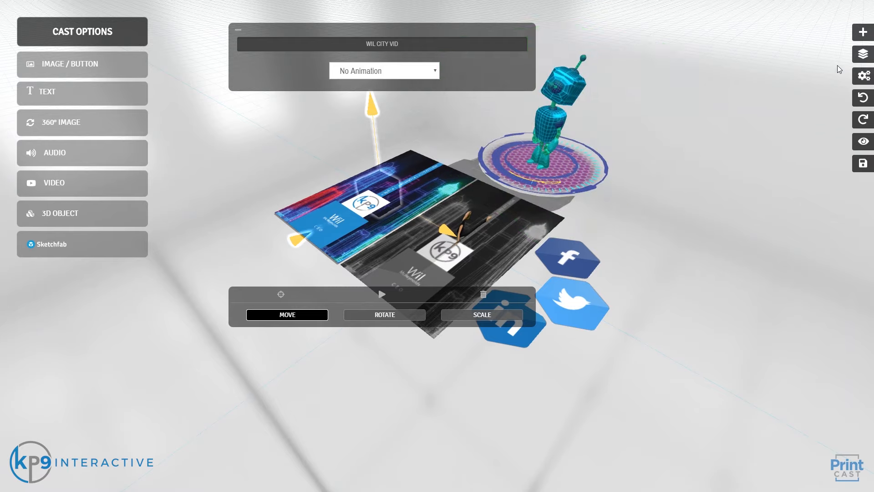
left_click(863, 77)
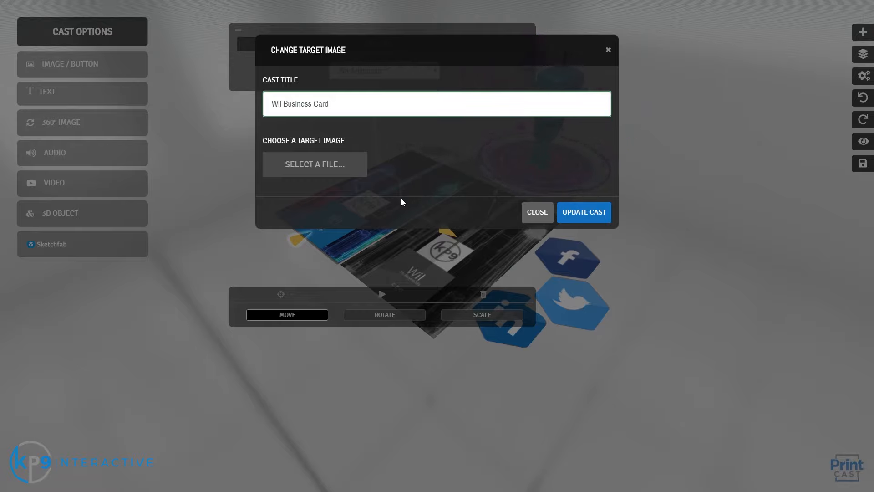
Step: Close the Change Target Image dialog unchanged, then undo the card-plane move and the Greenscreen edit
left_click(537, 212)
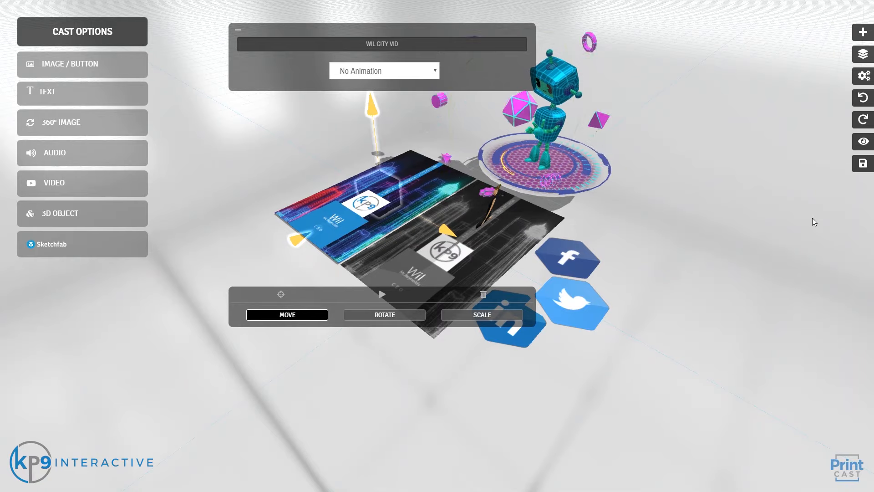
left_click(862, 99)
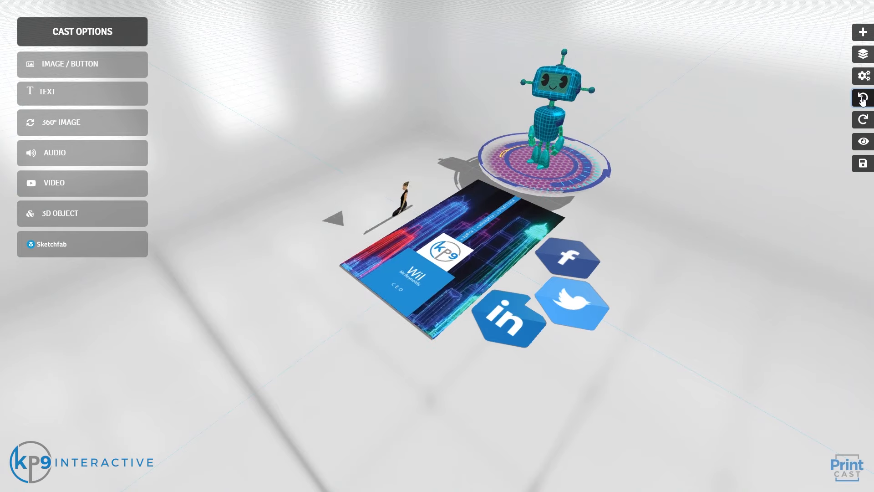
left_click(862, 99)
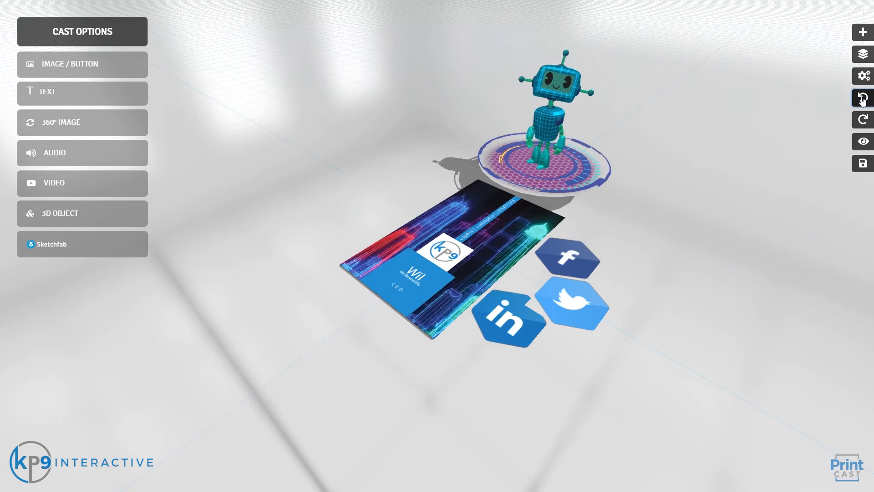